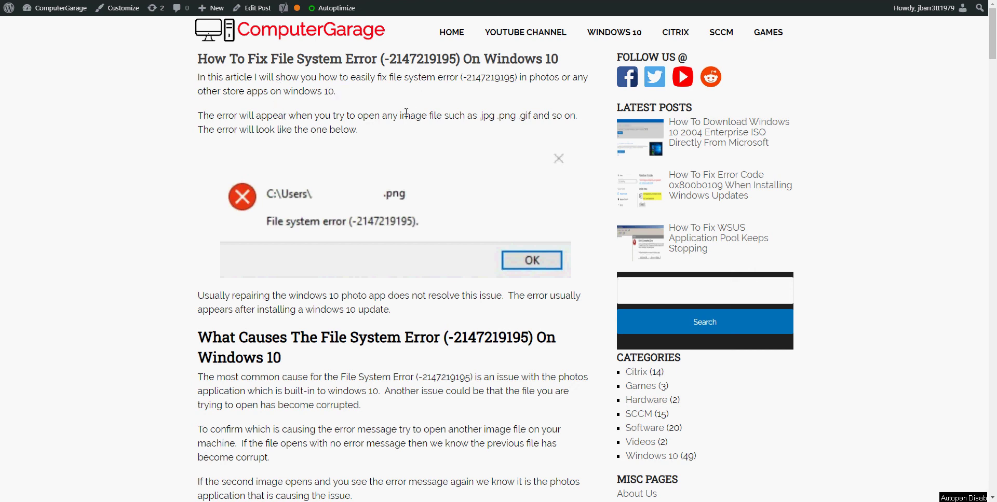
# - Launch Microsoft Store from a Start search for 'microsoft store' and widen its window
pyautogui.scroll(-1, 406, 112)
pyautogui.scroll(1, 406, 112)
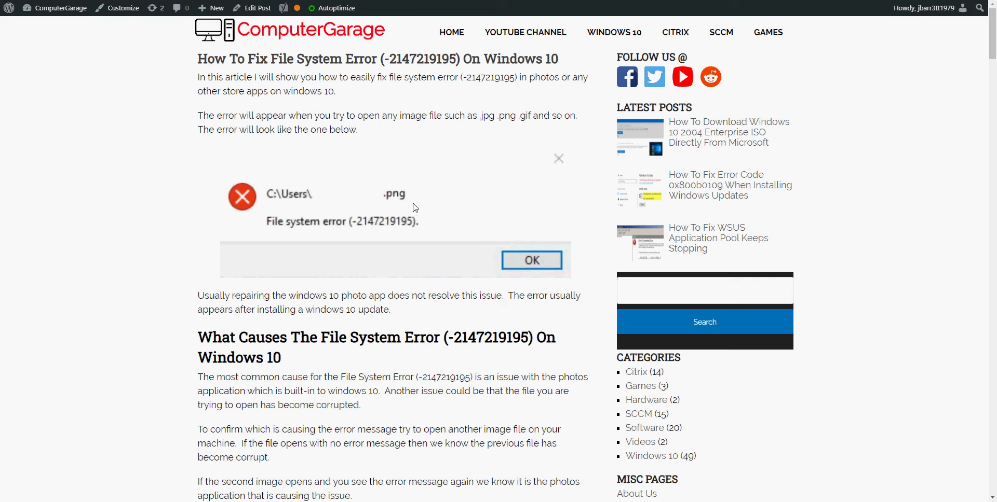
pyautogui.scroll(-3, 413, 209)
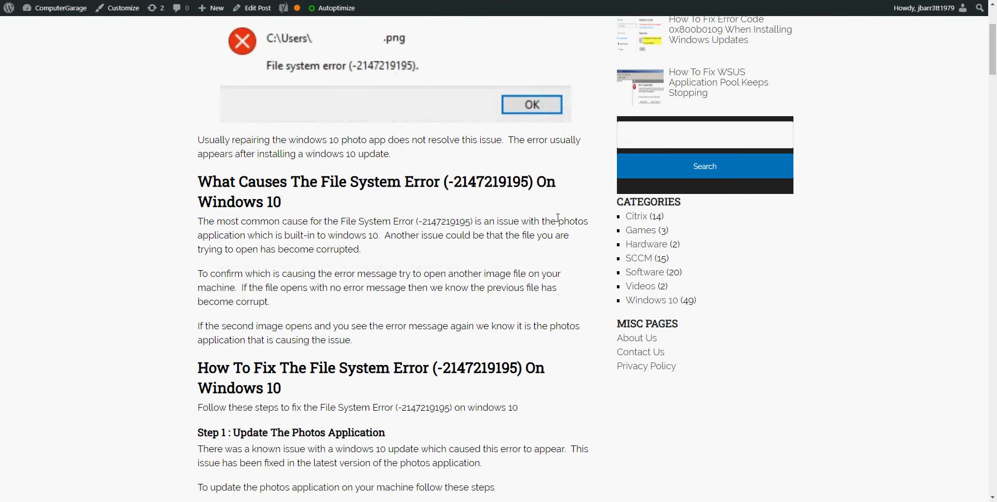
pyautogui.scroll(-2, 557, 218)
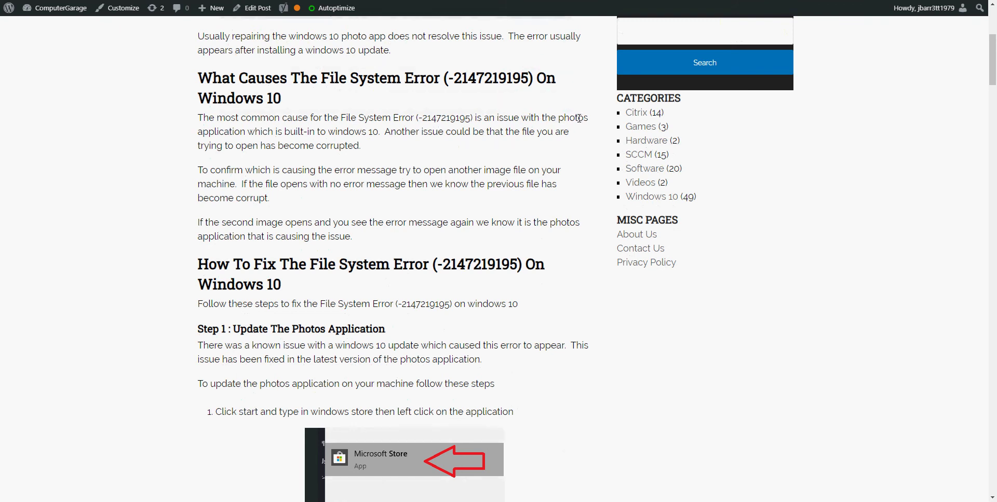
pyautogui.scroll(-4, 579, 118)
pyautogui.scroll(-1, 580, 123)
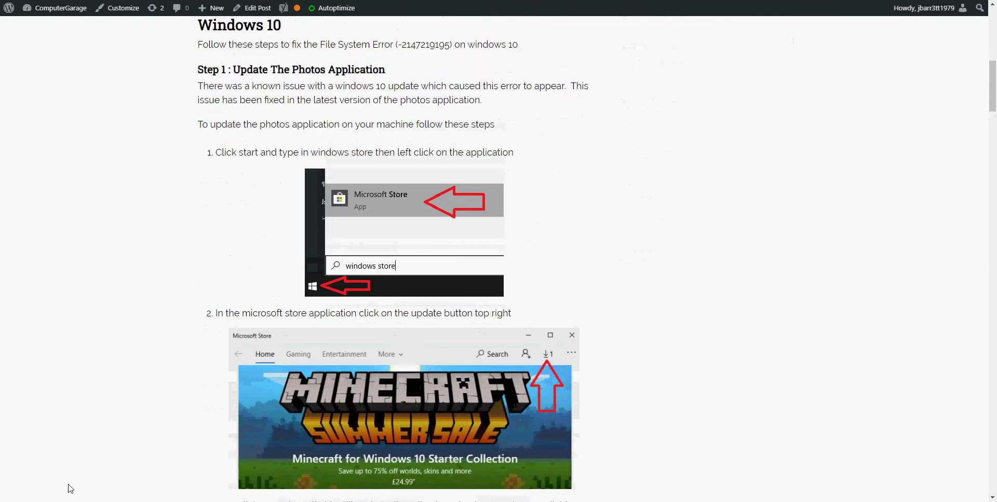
pyautogui.click(13, 497)
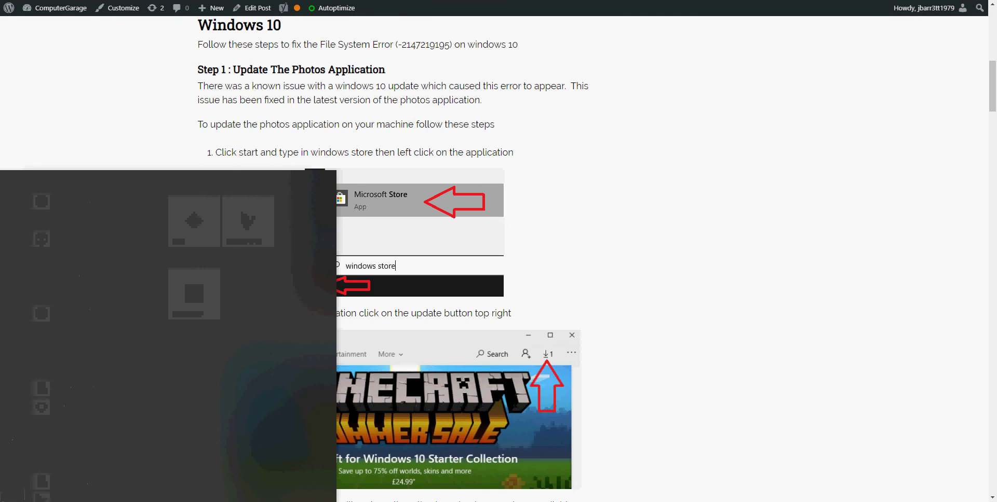
pyautogui.write('microsoft')
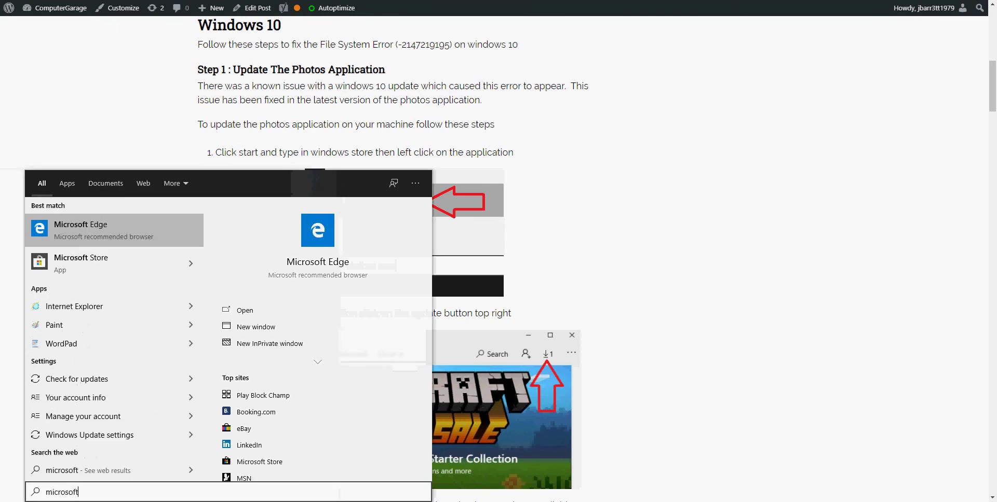
pyautogui.write(' store')
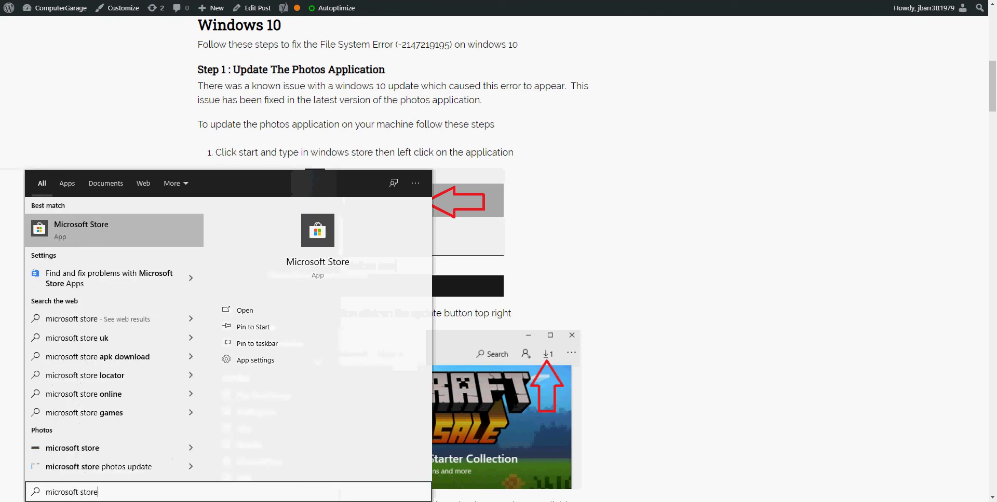
pyautogui.click(113, 236)
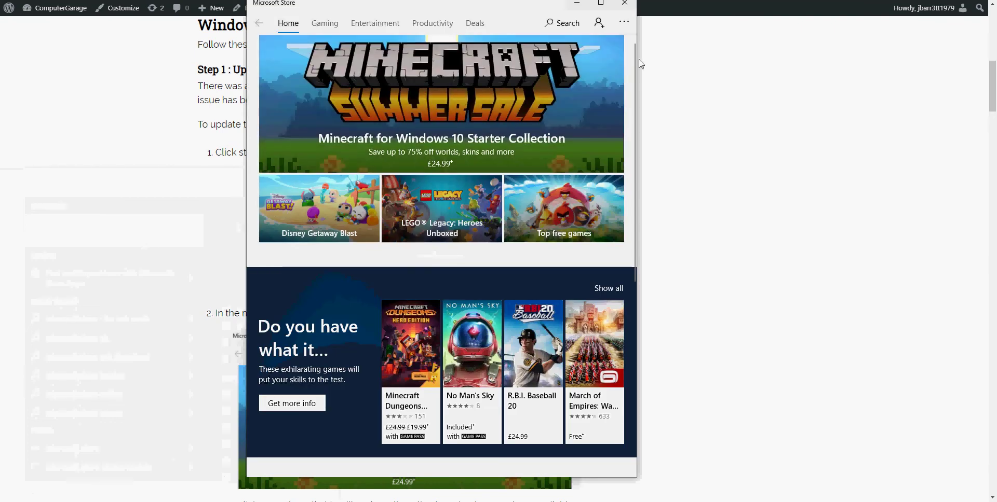
pyautogui.moveTo(640, 63); pyautogui.dragTo(757, 45)
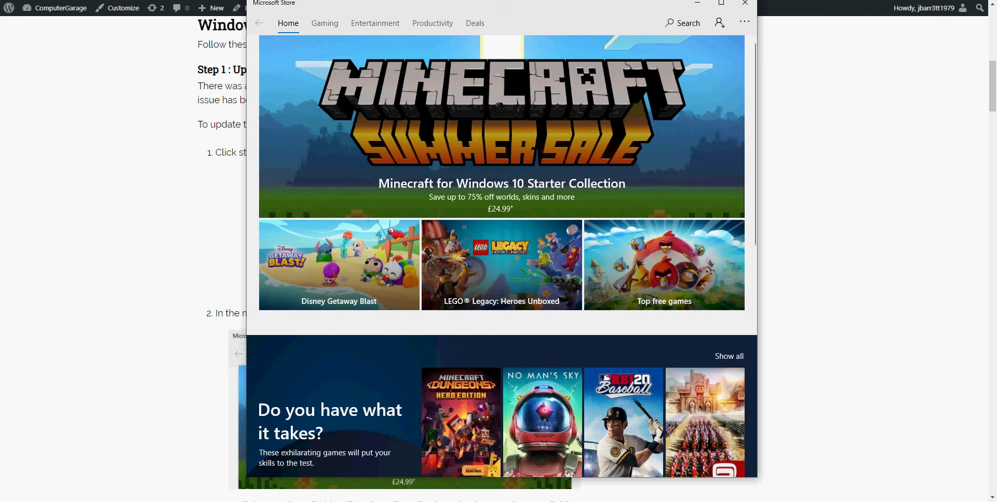
# - Close Microsoft Store and scroll the article down to Step 2
pyautogui.hotkey('alt', 'F4')
pyautogui.scroll(-10, 530, 208)
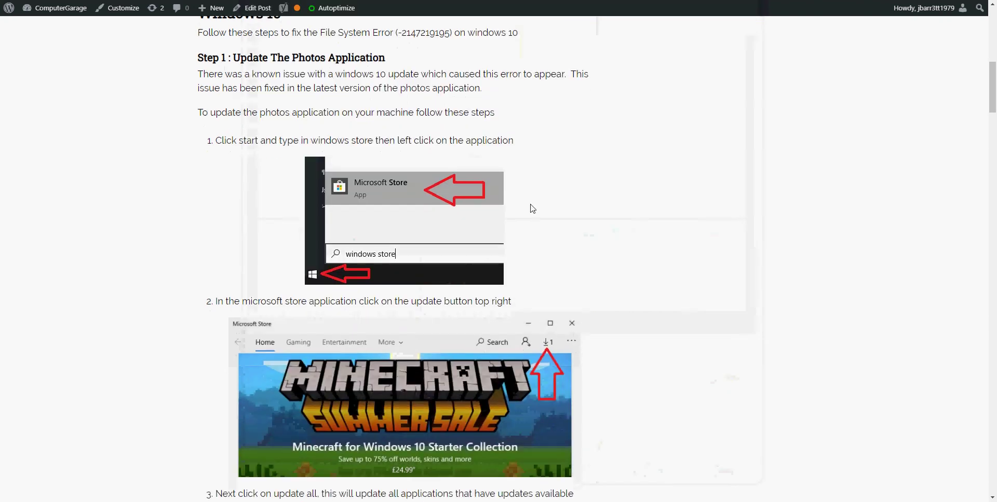
pyautogui.scroll(-4, 532, 209)
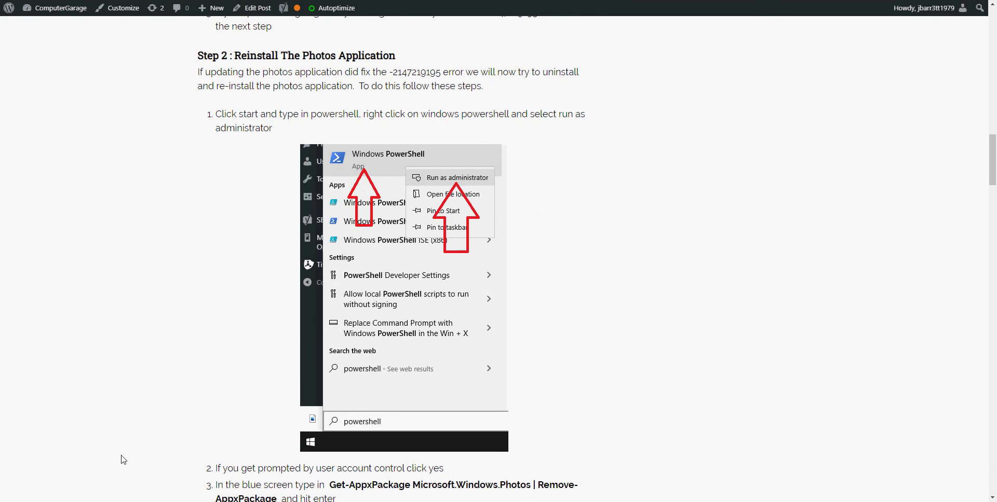
# - Launch Windows PowerShell as administrator from a Start search for 'power'
pyautogui.press('super')
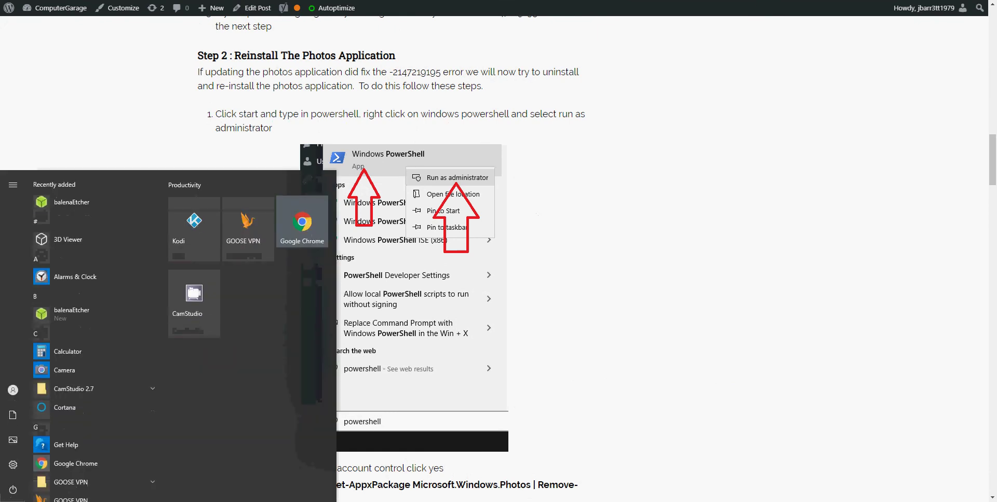
pyautogui.write('power')
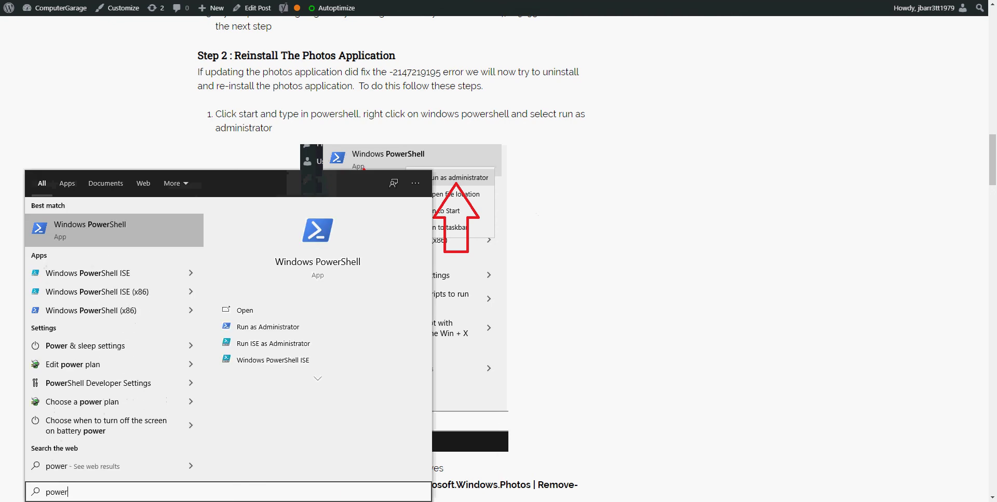
pyautogui.rightClick(107, 222)
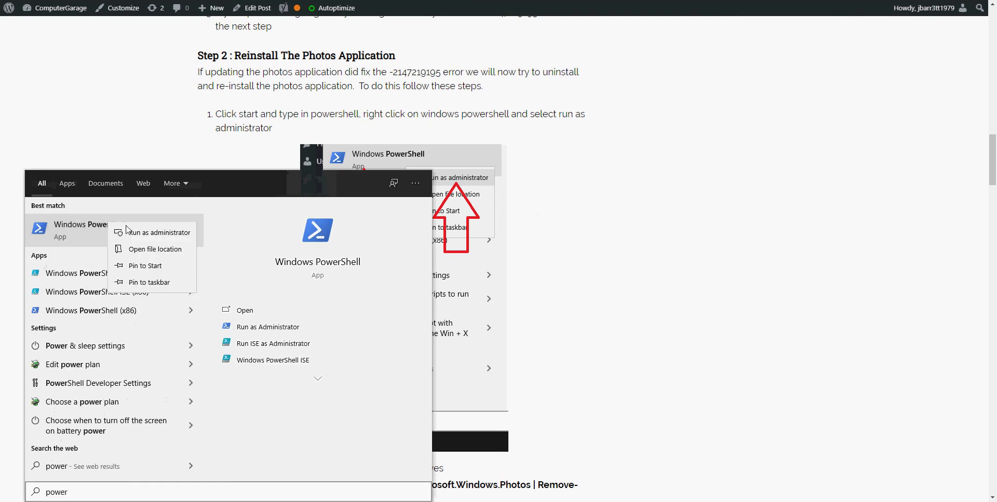
pyautogui.click(621, 269)
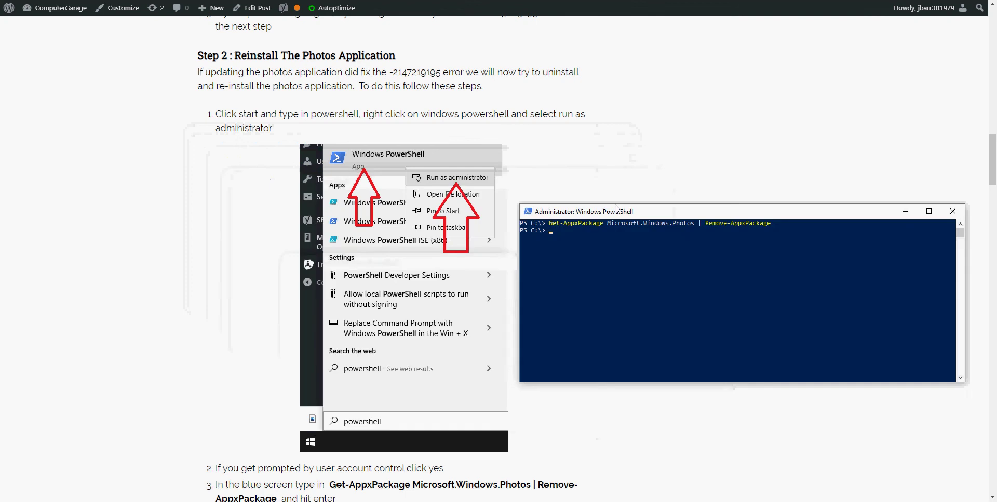
# - Select the Photos removal command in the article's step 3
pyautogui.scroll(-2, 396, 326)
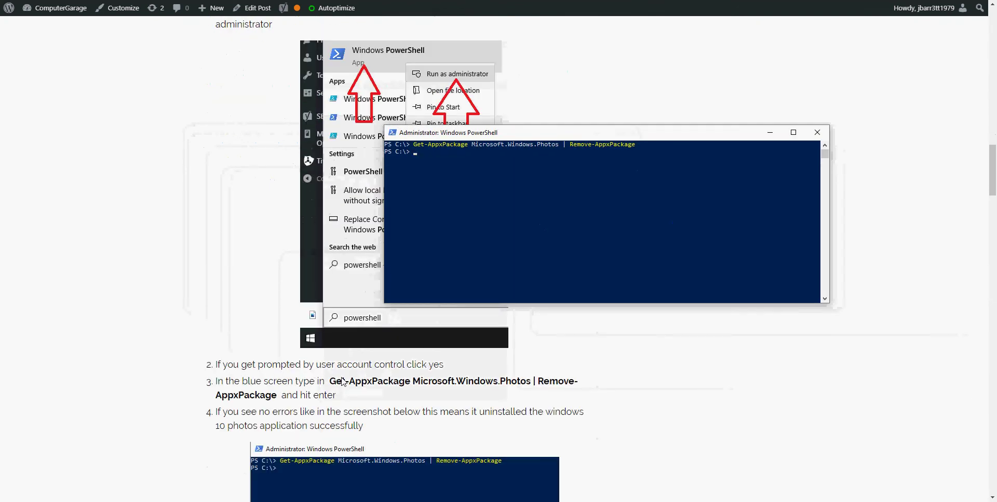
pyautogui.moveTo(330, 382); pyautogui.dragTo(276, 398)
pyautogui.scroll(-4, 499, 358)
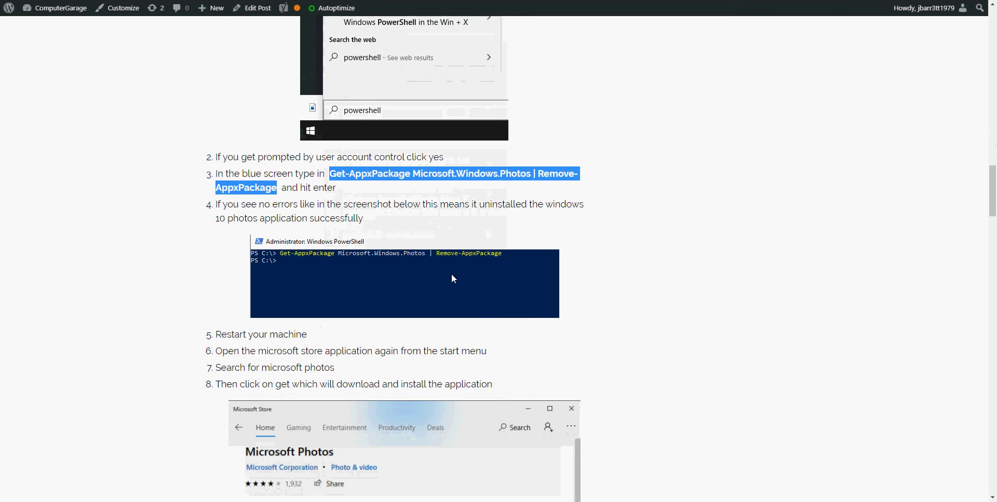
pyautogui.scroll(-2, 389, 314)
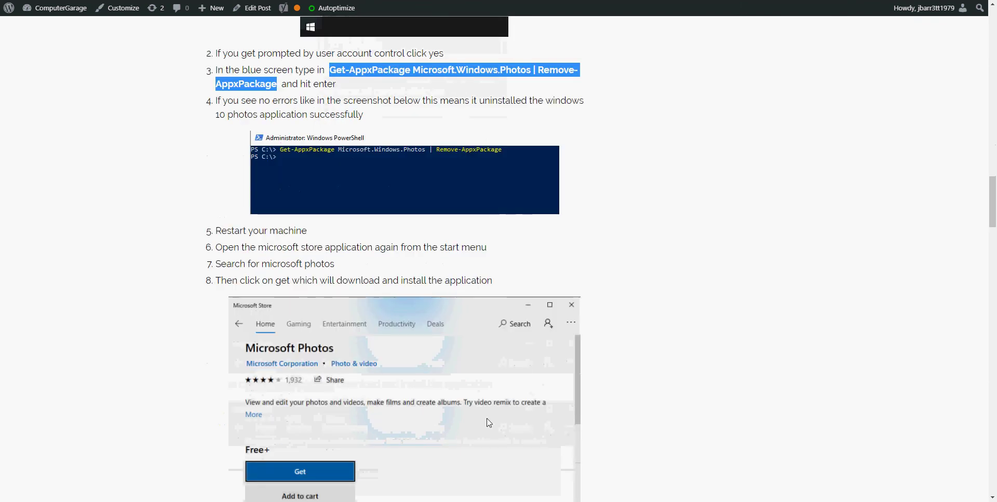
# - Search the Store for 'microsoft photos', view the Photos app page, then minimise the Store
pyautogui.hotkey('alt', 'Tab')
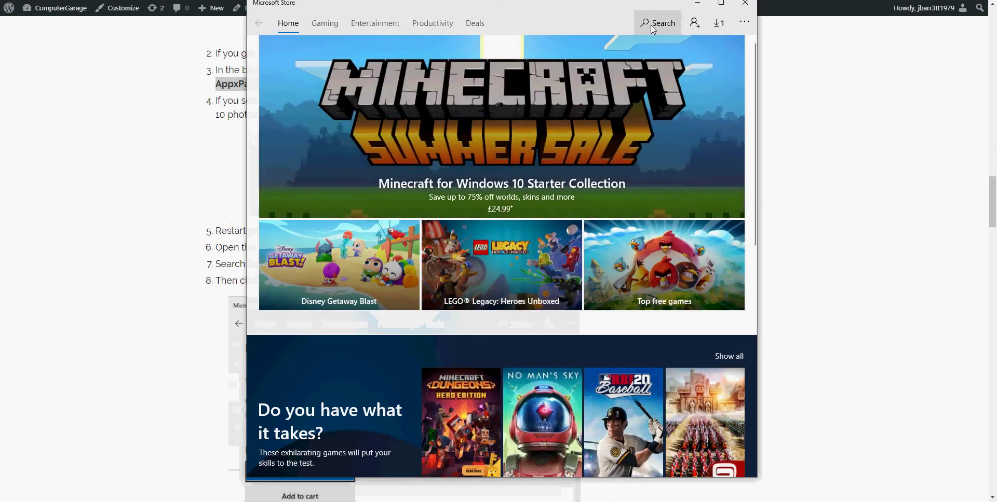
pyautogui.click(649, 25)
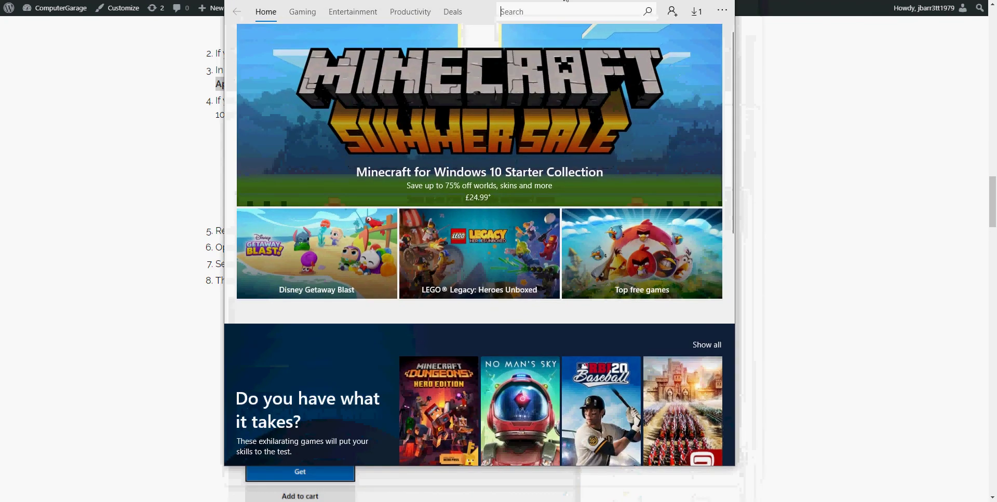
pyautogui.write('microsoft photos')
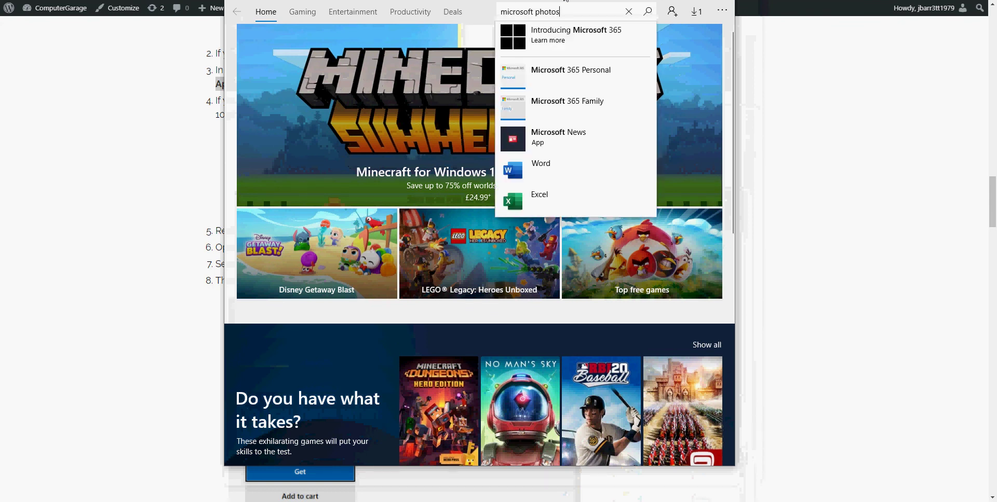
pyautogui.press('Return')
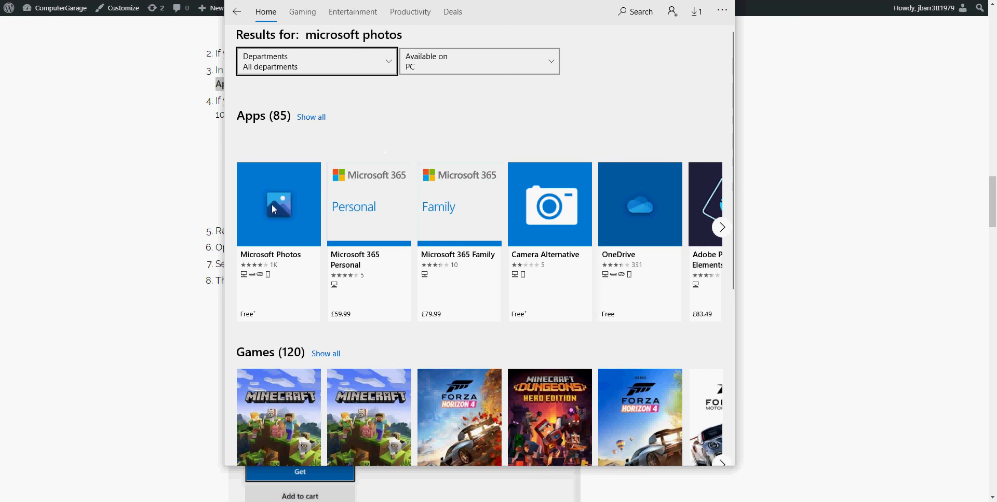
pyautogui.click(272, 206)
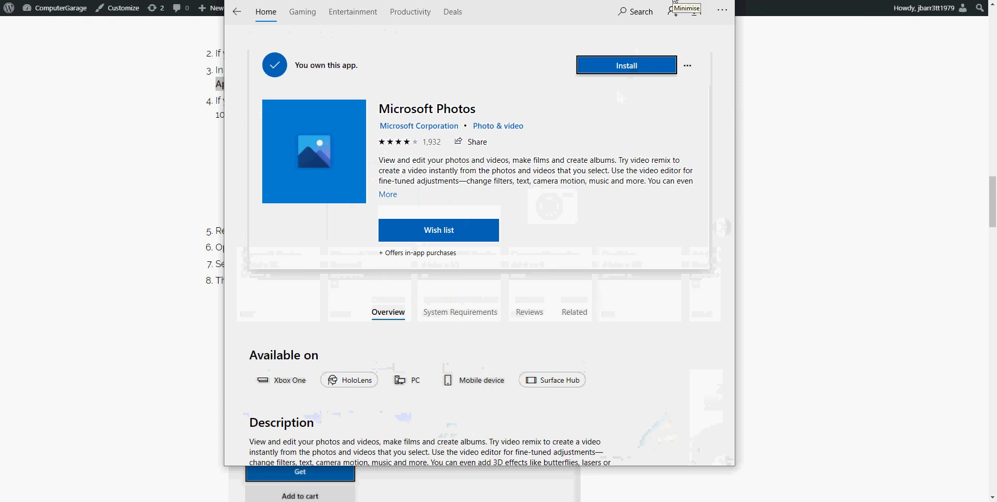
pyautogui.click(673, 1)
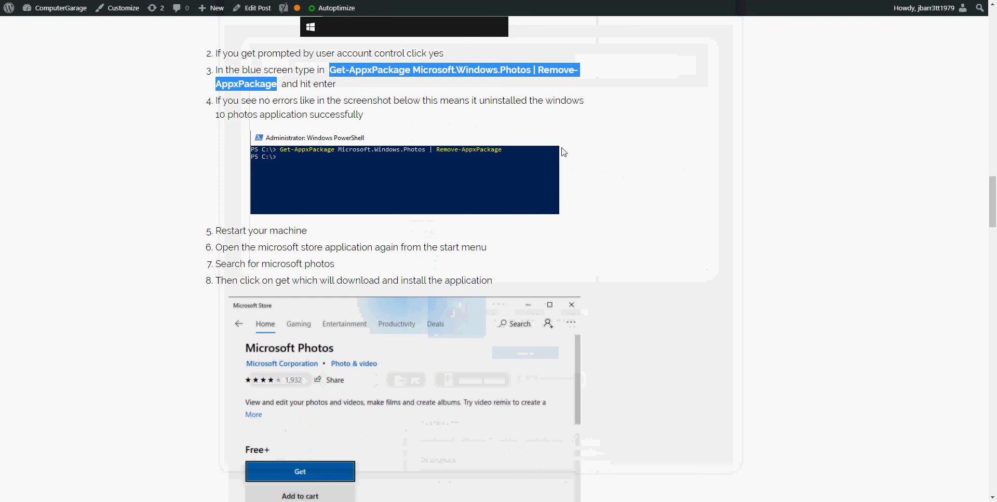
# - Highlight the Step 3 troubleshooter heading in the blog article
pyautogui.scroll(-8, 564, 152)
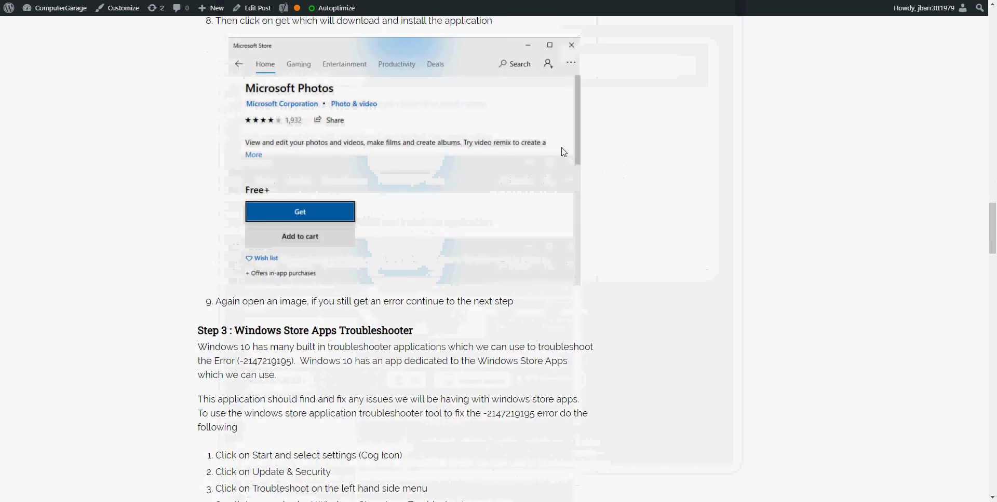
pyautogui.scroll(-3, 563, 153)
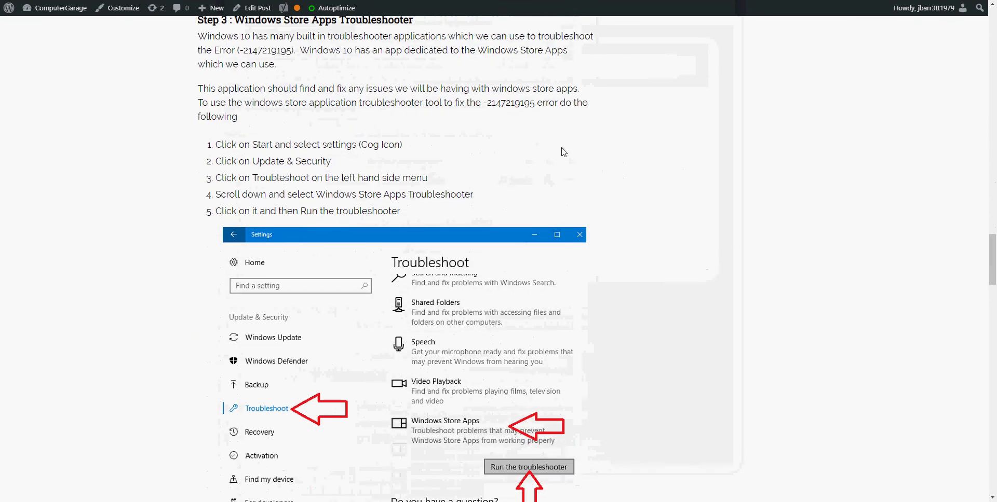
pyautogui.scroll(1, 563, 152)
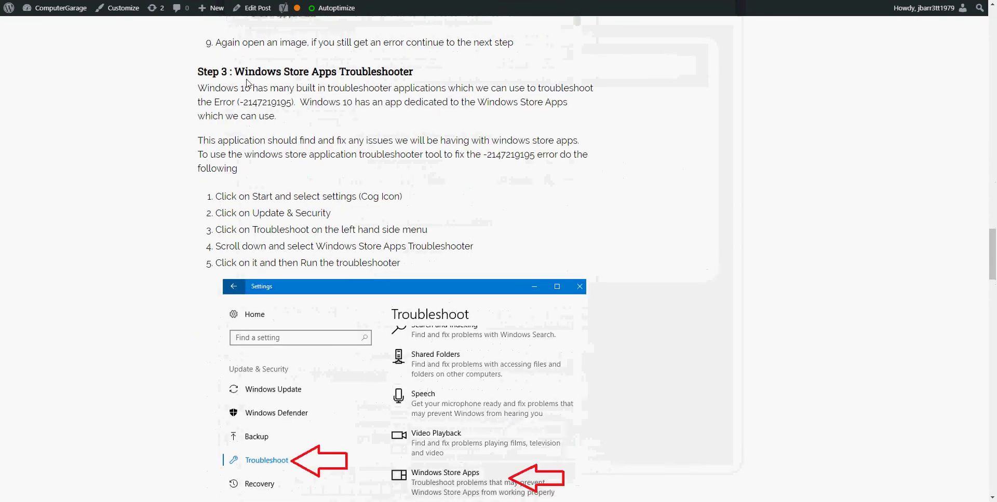
pyautogui.moveTo(234, 72); pyautogui.dragTo(399, 72)
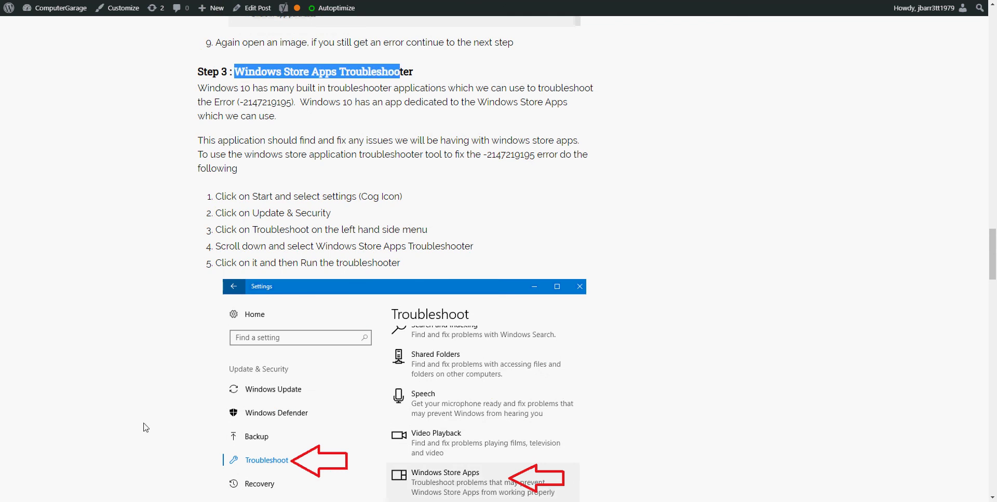
# - Run the Windows Store Apps troubleshooter from Settings > Troubleshoot > Additional troubleshooters
pyautogui.click(11, 497)
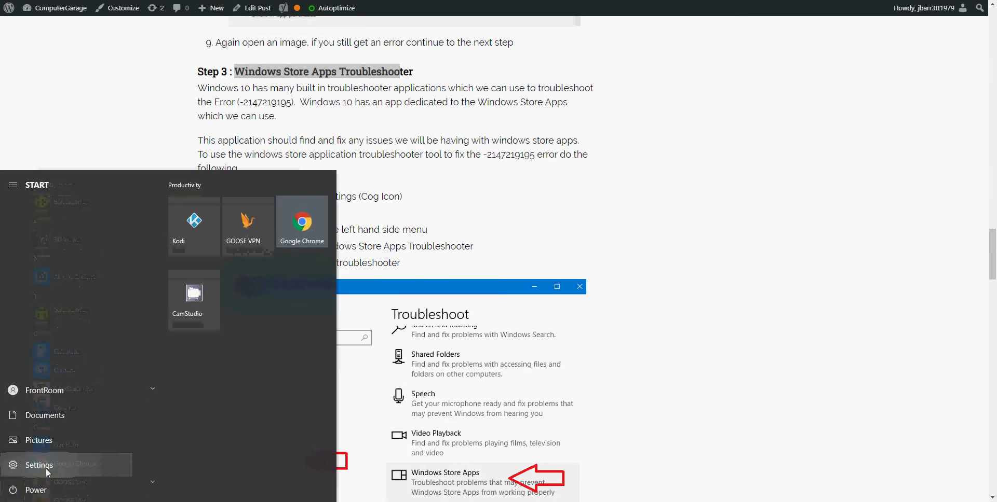
pyautogui.click(13, 469)
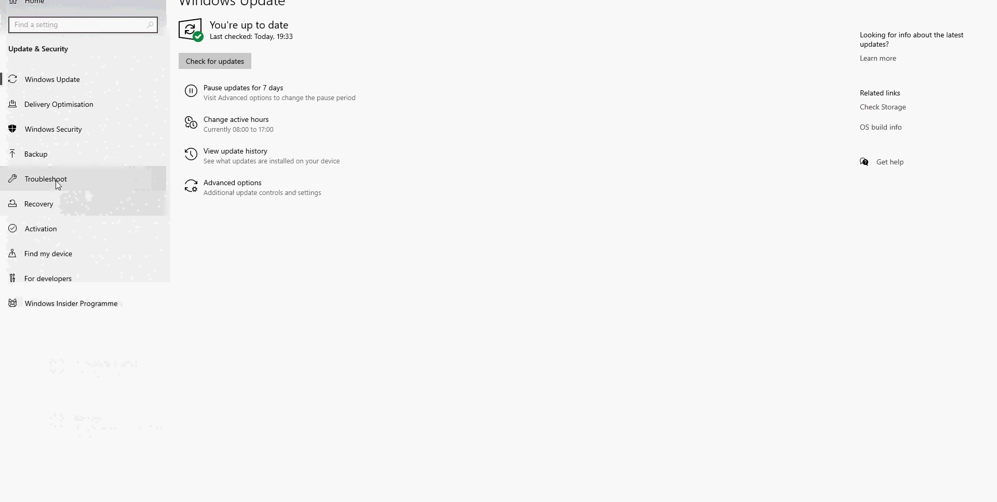
pyautogui.click(57, 184)
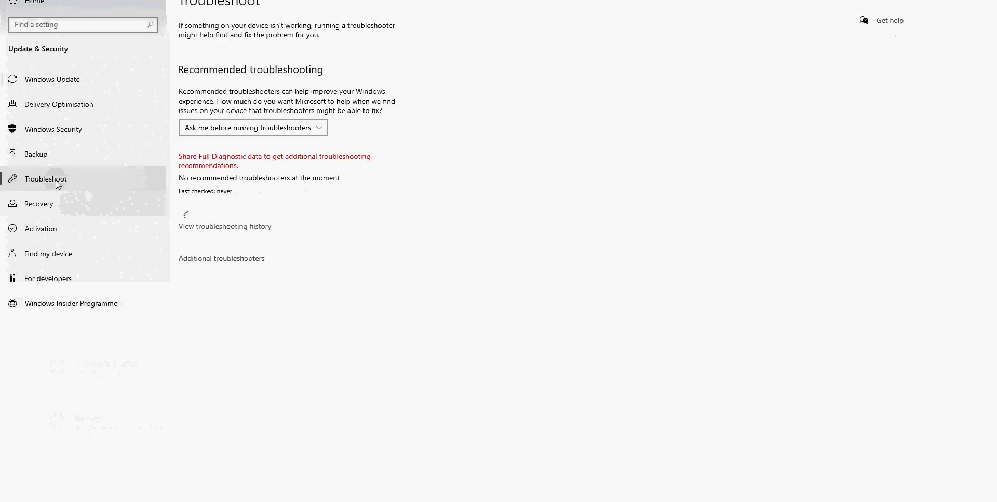
pyautogui.click(222, 262)
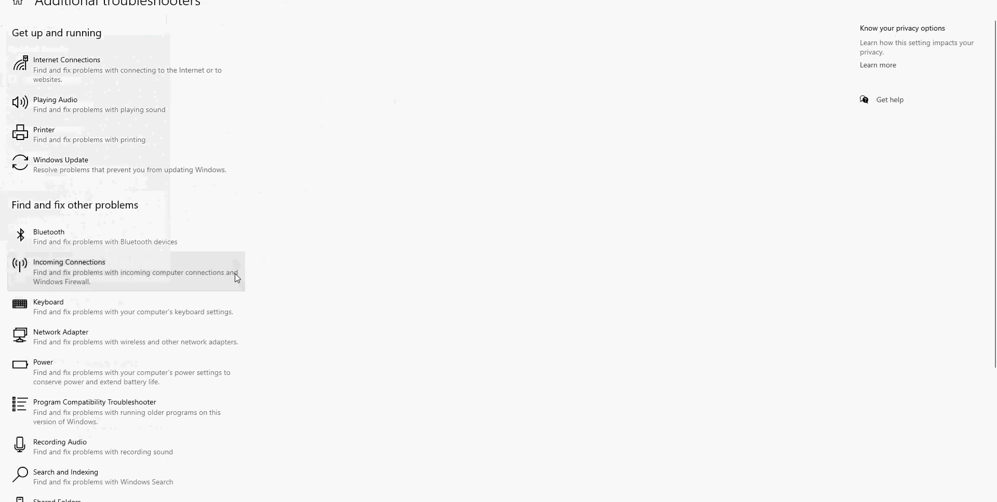
pyautogui.scroll(-3, 166, 234)
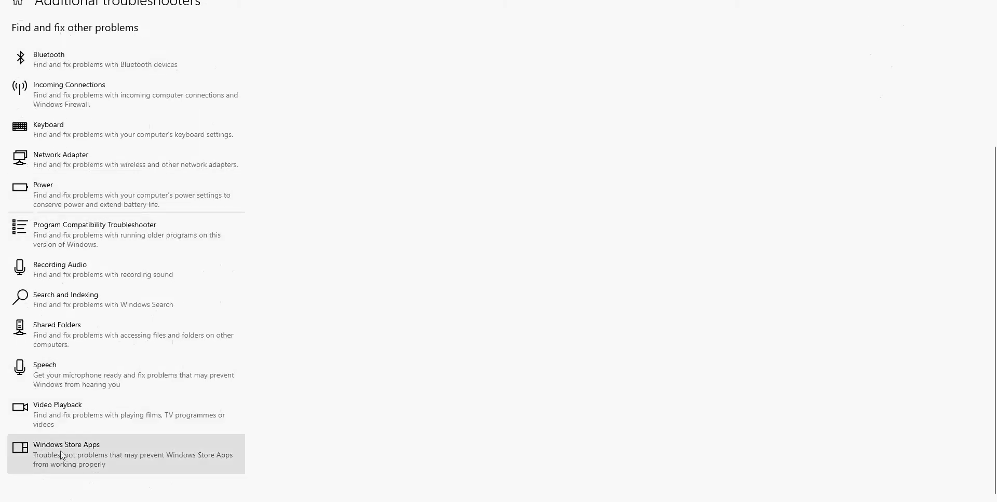
pyautogui.click(90, 455)
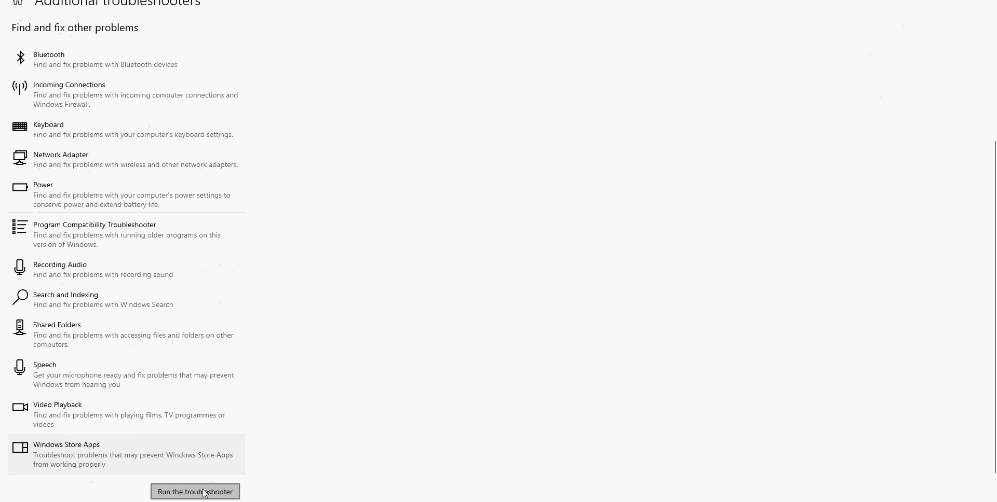
pyautogui.click(204, 496)
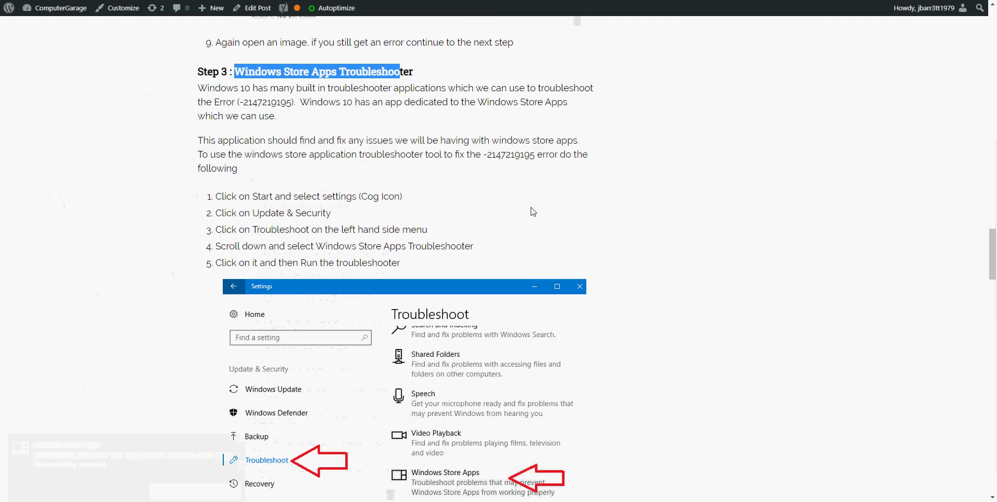
# - Open Settings > Update & Security to see the Windows Update status
pyautogui.scroll(-8, 530, 209)
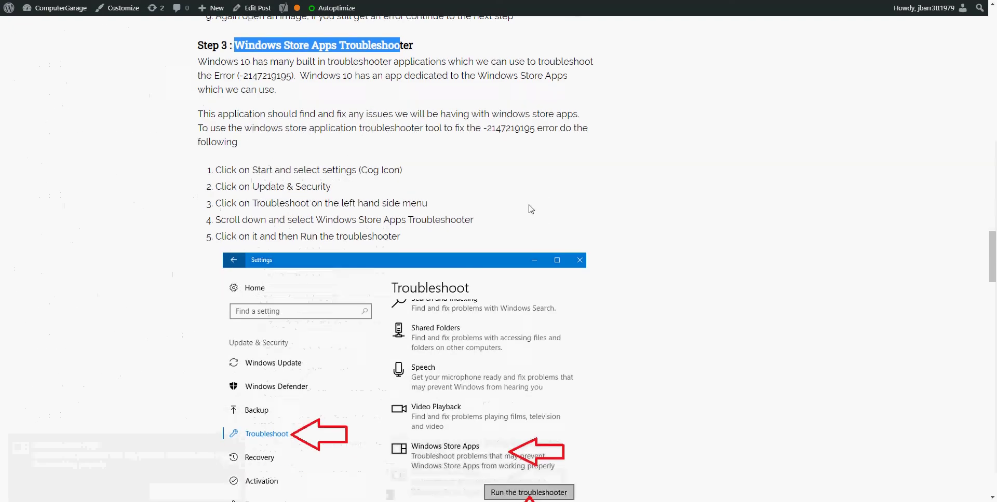
pyautogui.scroll(-5, 531, 209)
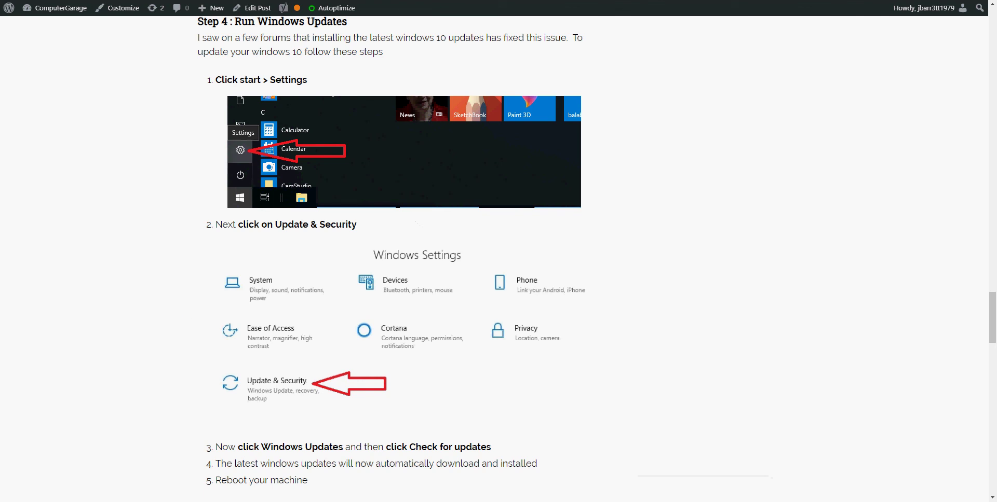
pyautogui.click(10, 497)
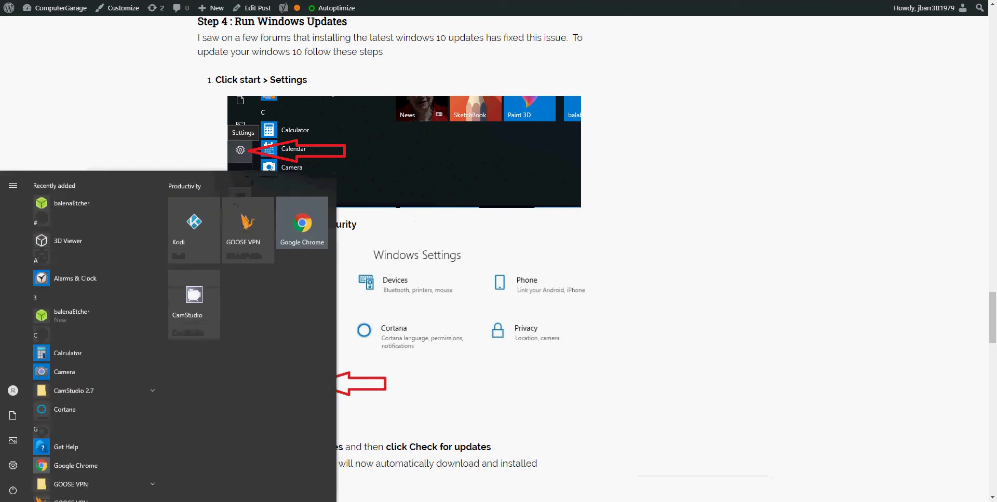
pyautogui.click(14, 466)
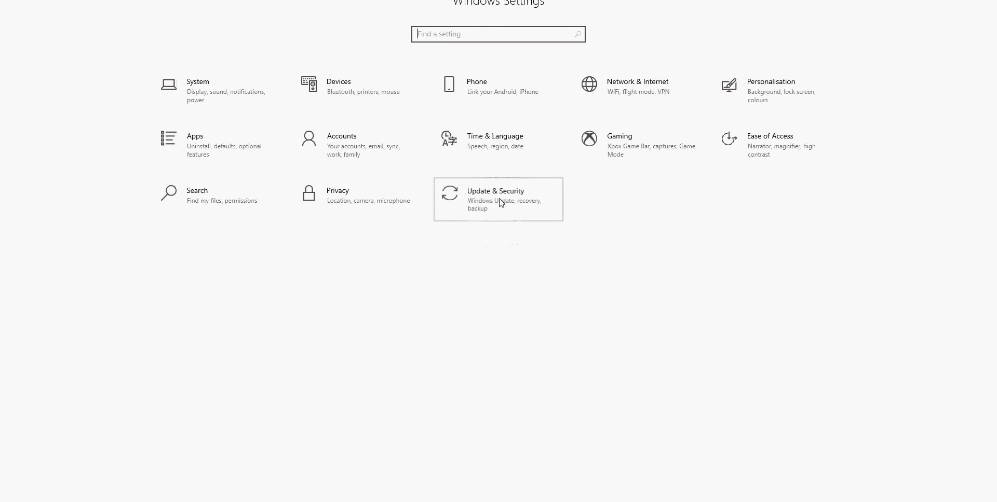
pyautogui.click(499, 204)
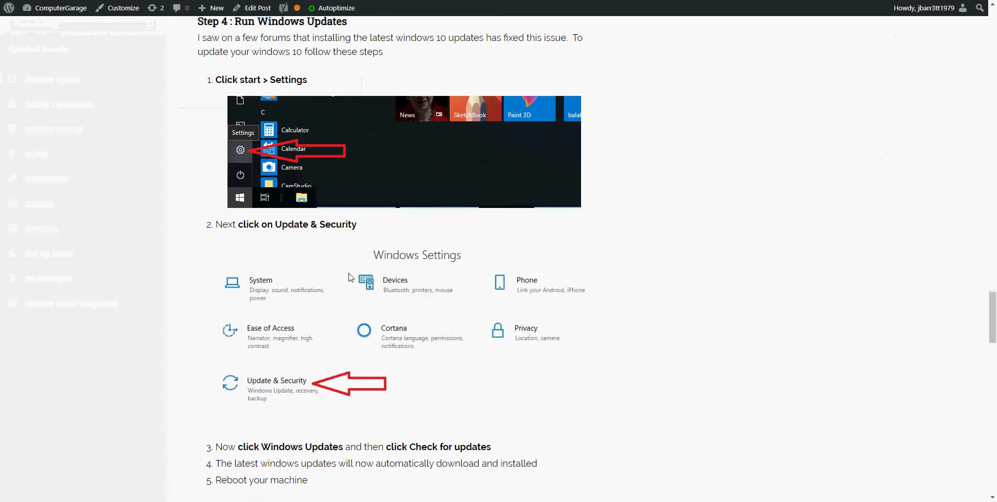
pyautogui.scroll(-5, 312, 262)
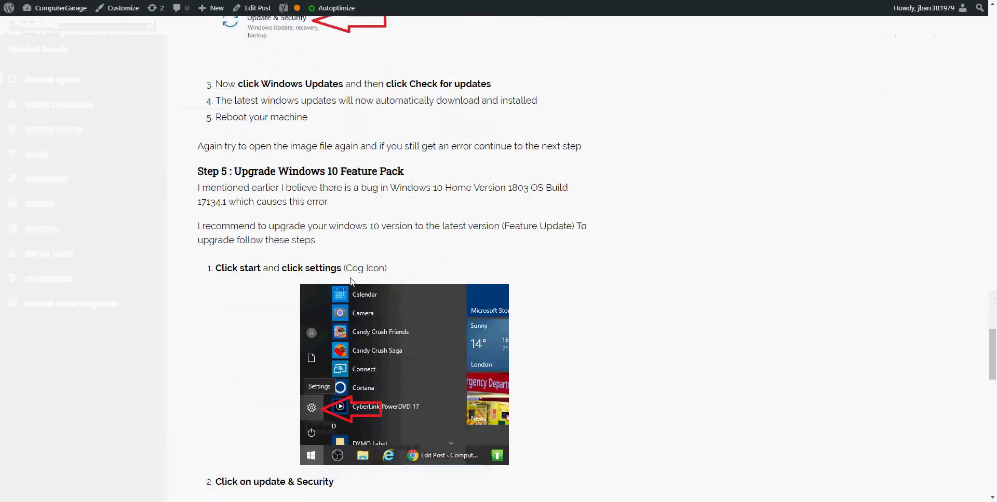
pyautogui.scroll(-12, 351, 282)
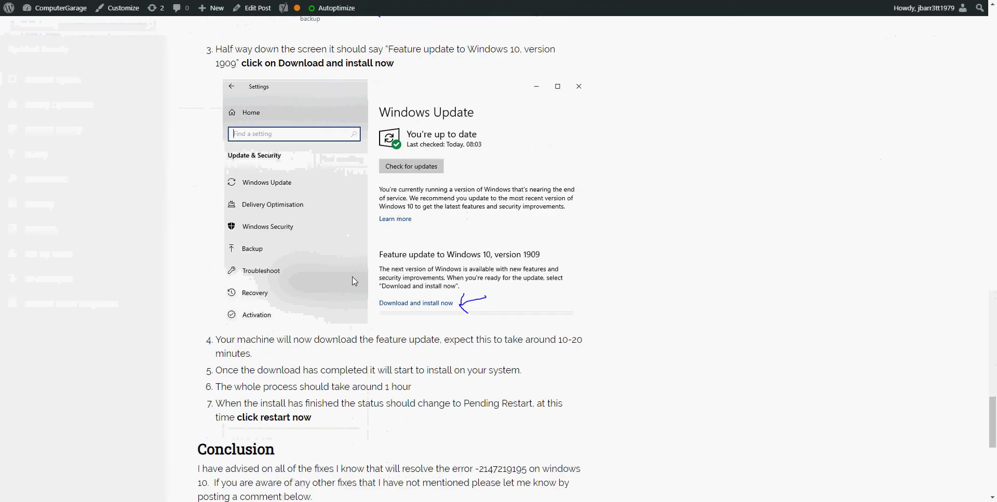
pyautogui.scroll(1, 432, 249)
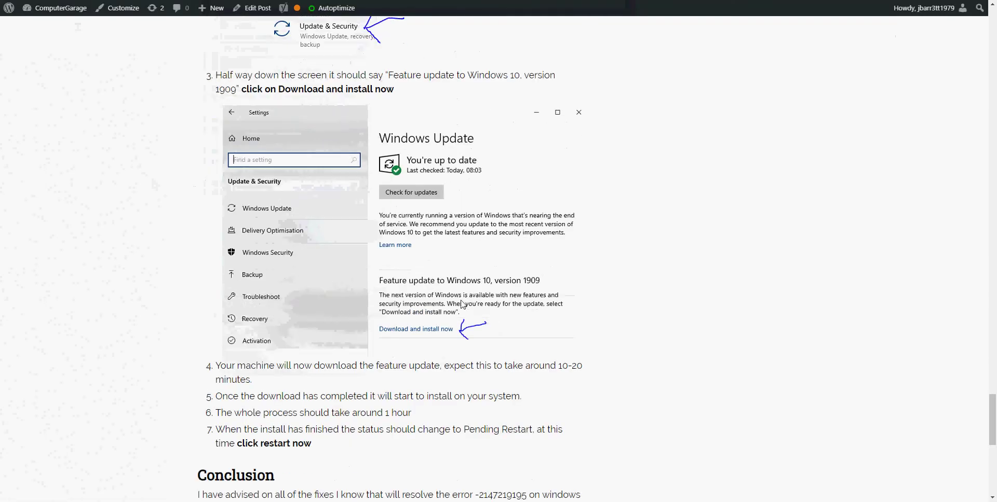
pyautogui.scroll(-1, 461, 304)
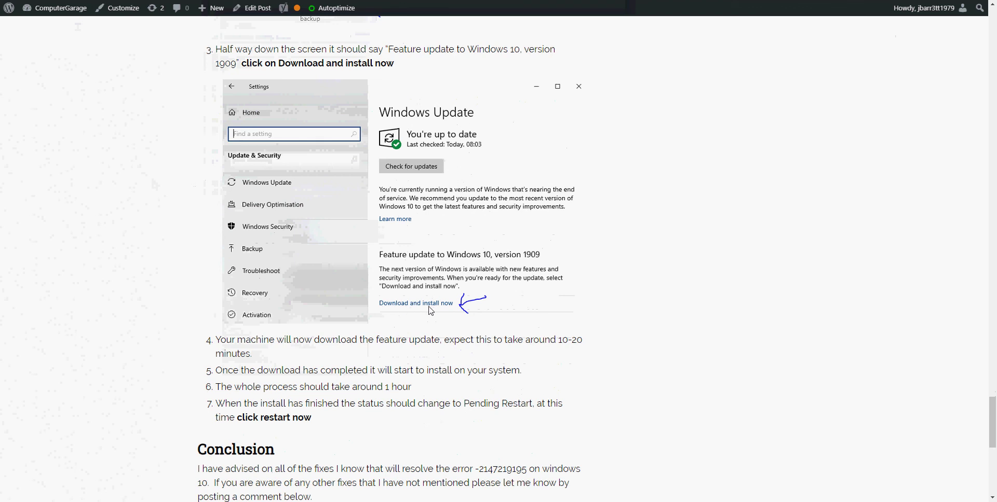